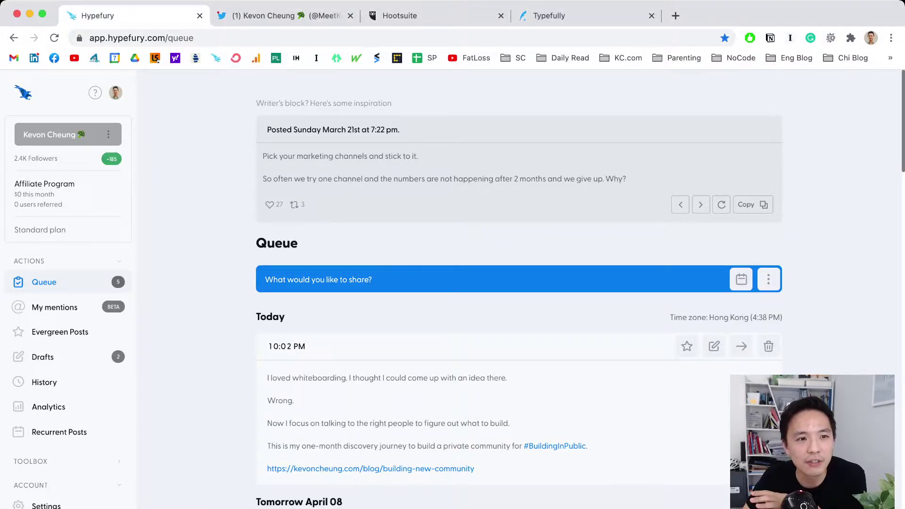
Advance the Hootsuite planner to Sep 27 – Oct 3, 2020, then bring up the Typefully draft
key(super+3)
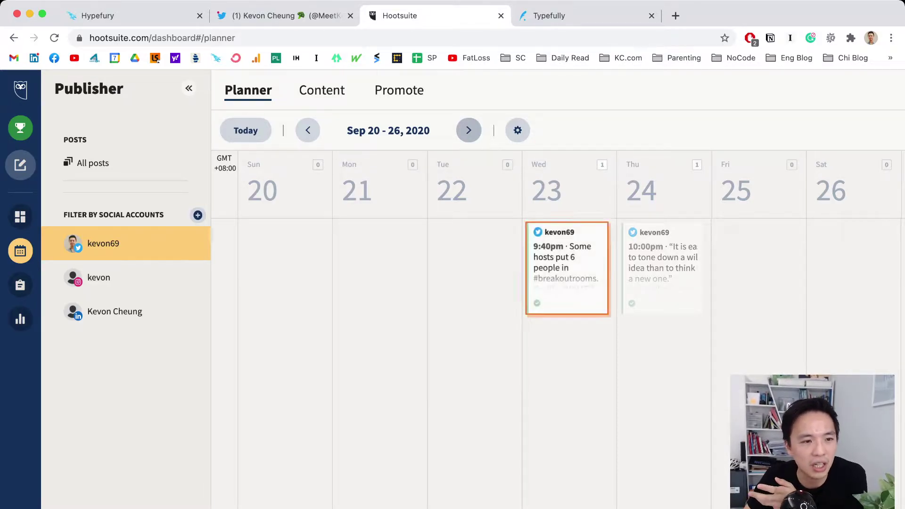
drag(347, 130, 430, 131)
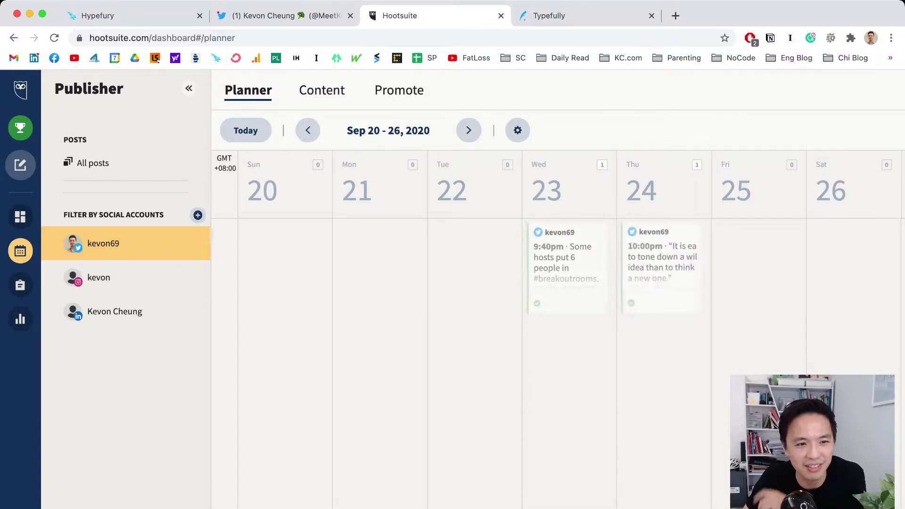
click(468, 130)
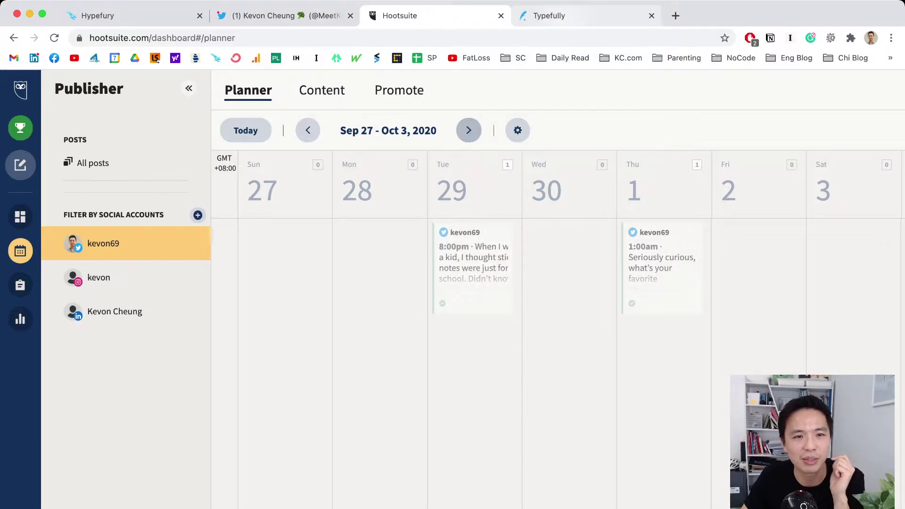
key(ctrl+Tab)
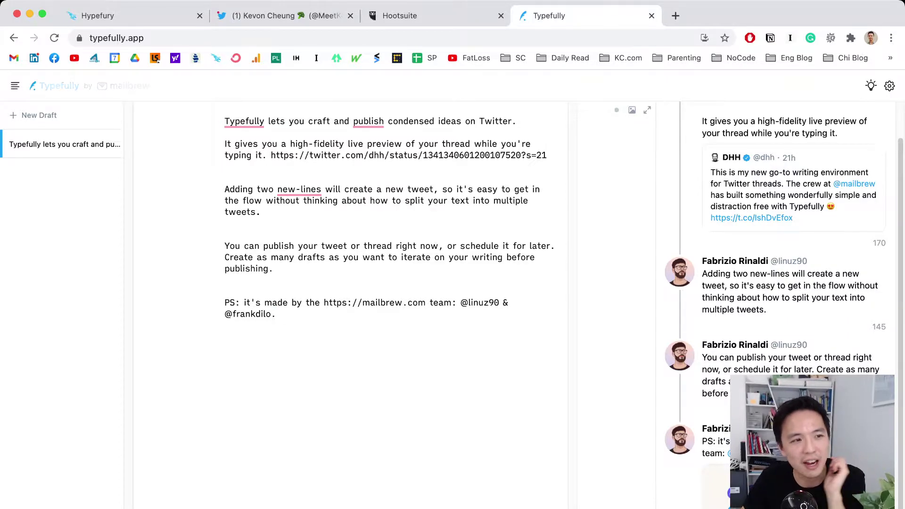
Return from Typefully to the Hypefury queue with today's 10:02 PM post on top
key(super+1)
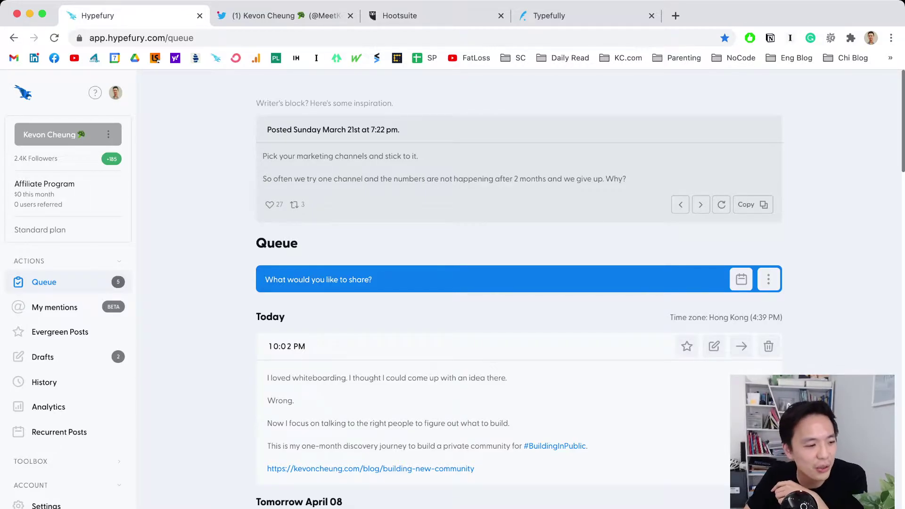
Open Hypefury settings and scroll down to the Posting Schedule's weekly time slots
click(43, 505)
scroll(518, 287, down, 9)
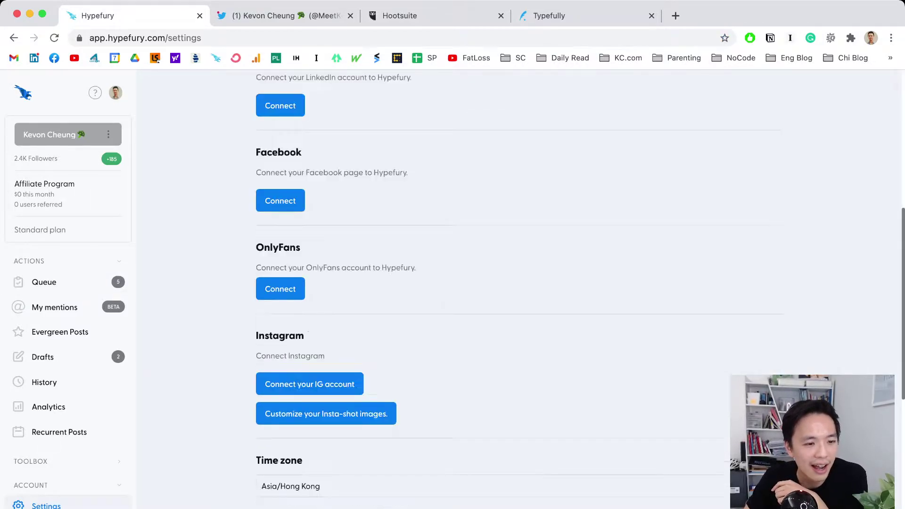
scroll(518, 287, down, 10)
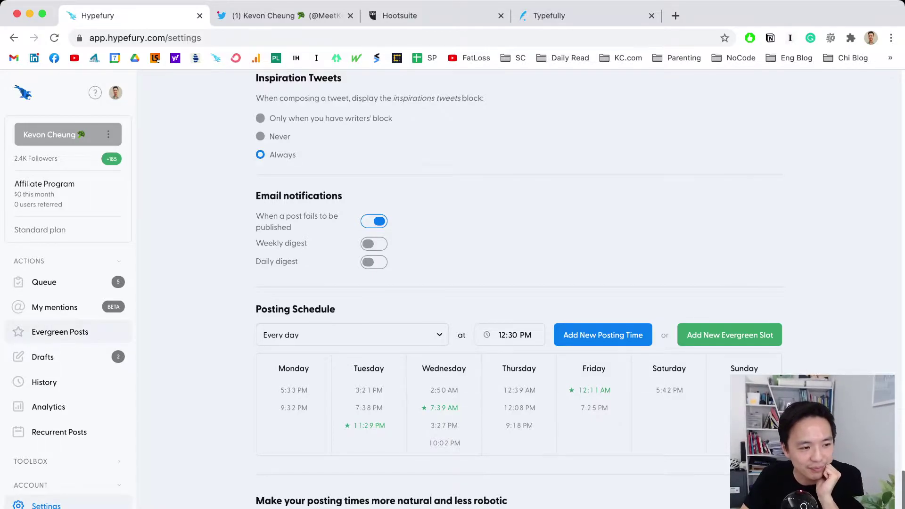
Browse the queue and settings, then open Evergreen Posts showing 22 posts, 17 available
click(44, 281)
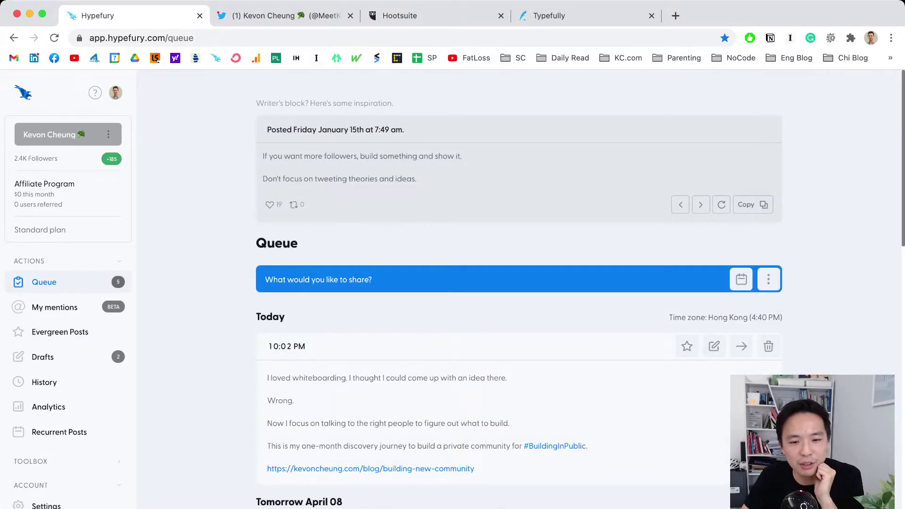
scroll(518, 282, down, 3)
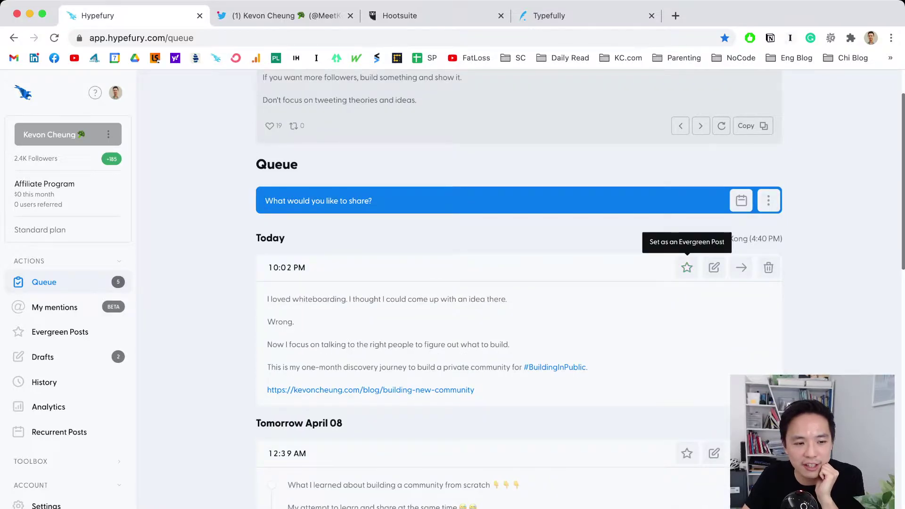
scroll(519, 283, down, 1)
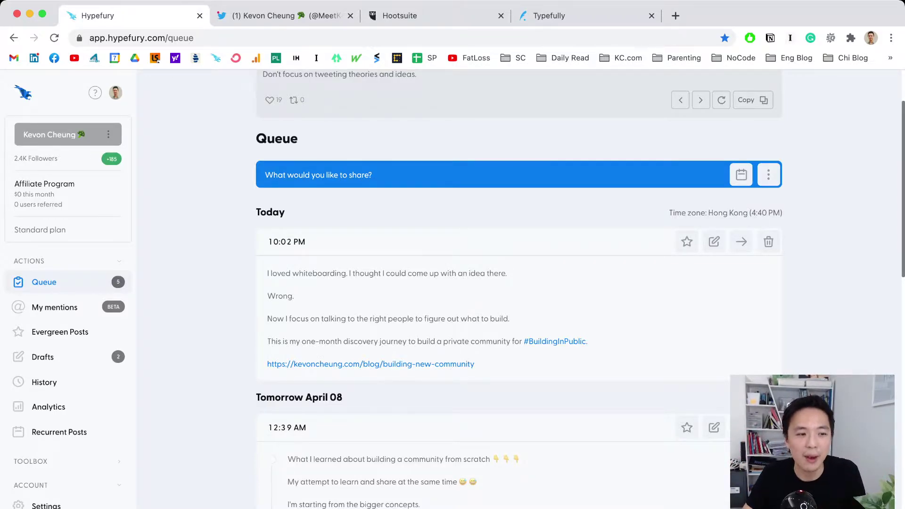
scroll(519, 282, down, 1)
click(46, 505)
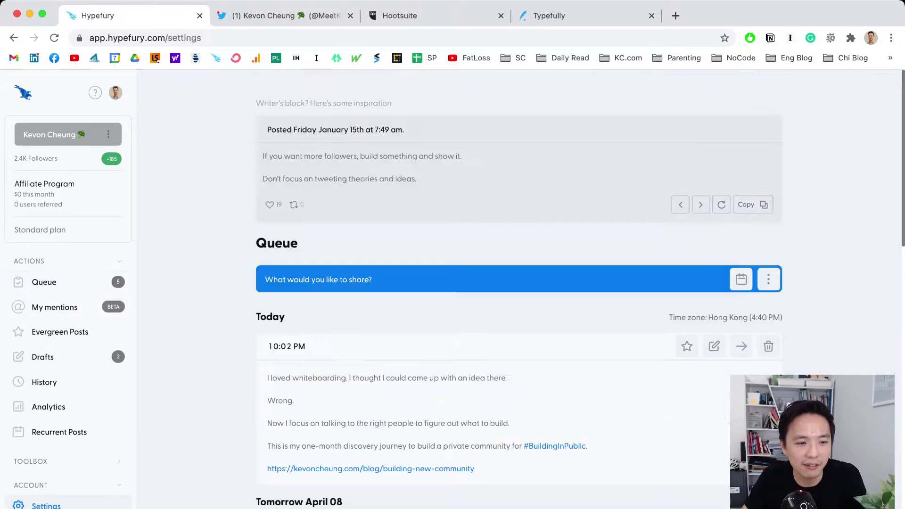
scroll(518, 283, down, 10)
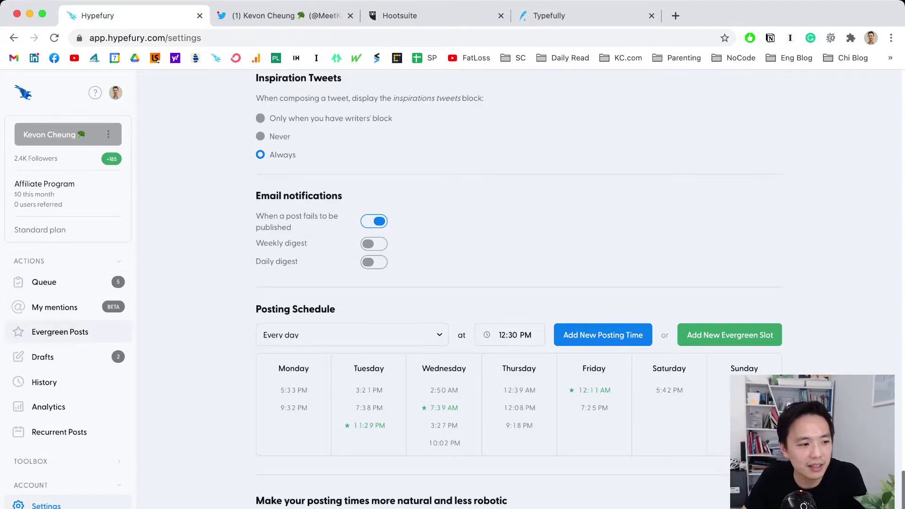
click(60, 332)
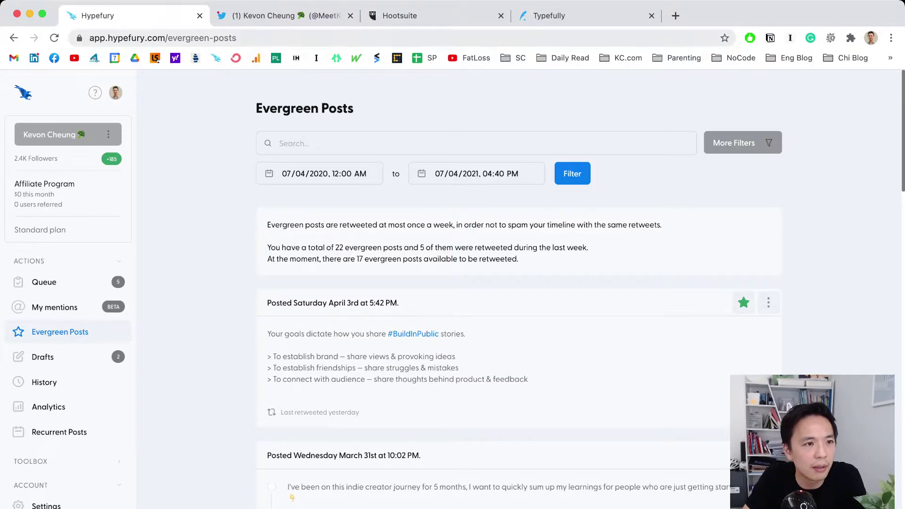
key(ctrl+Tab)
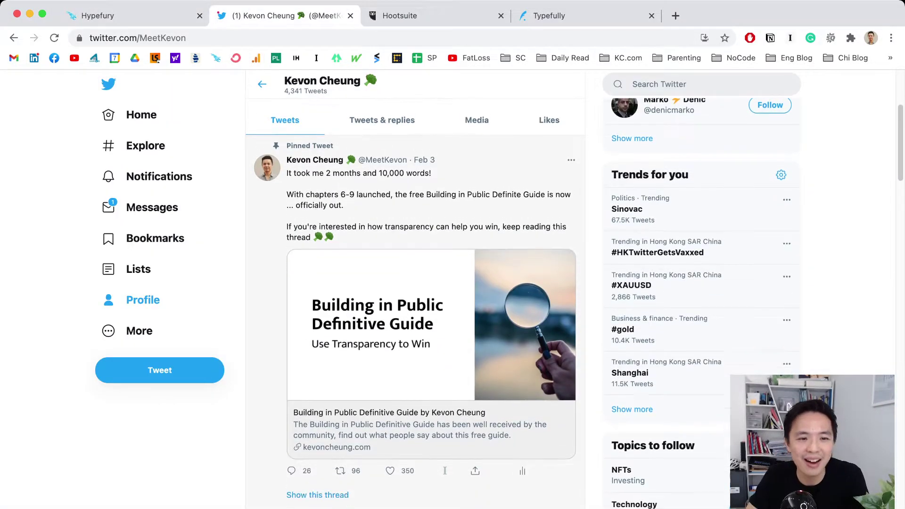
scroll(414, 283, down, 12)
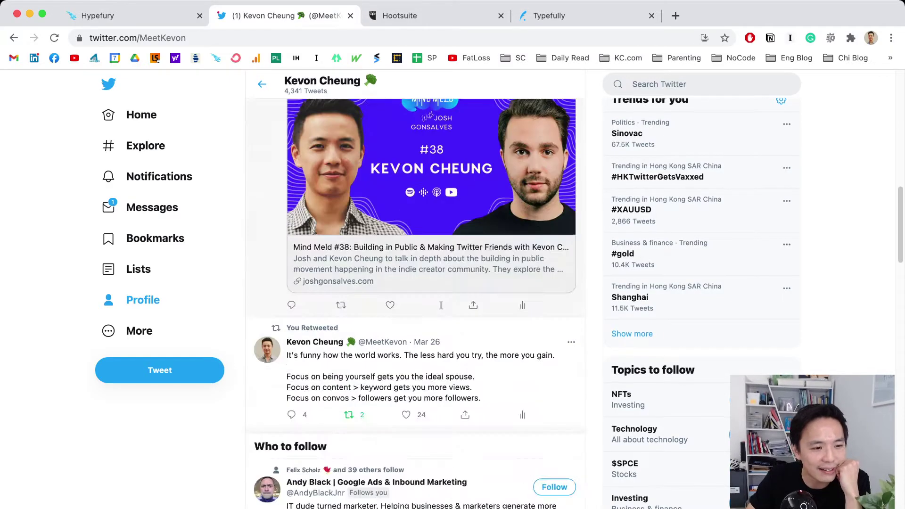
scroll(315, 241, down, 3)
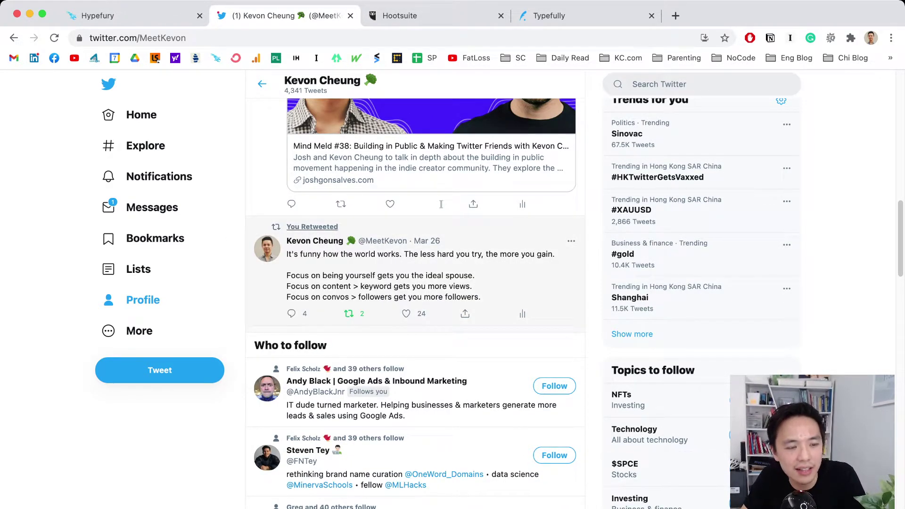
mouse_move(312, 226)
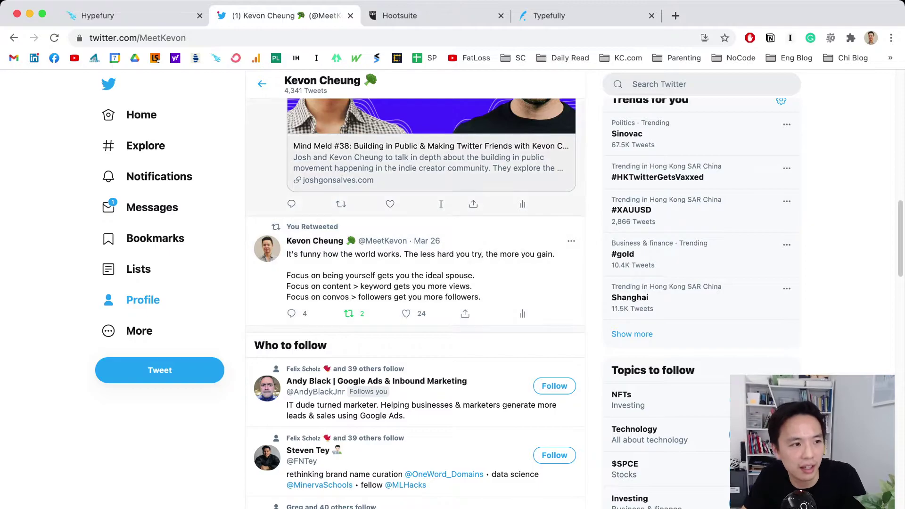
click(183, 16)
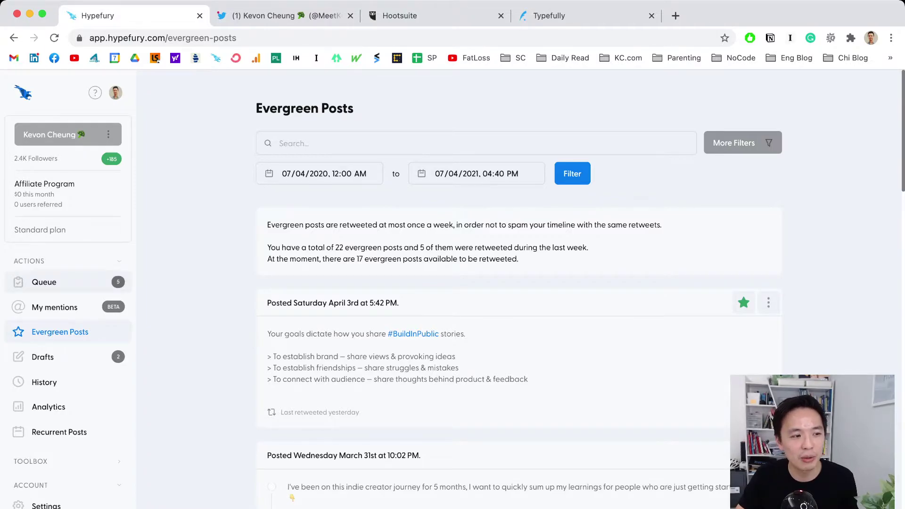
In the queue, dismiss a new thread composer and mark today's 10:02 PM post evergreen
click(44, 282)
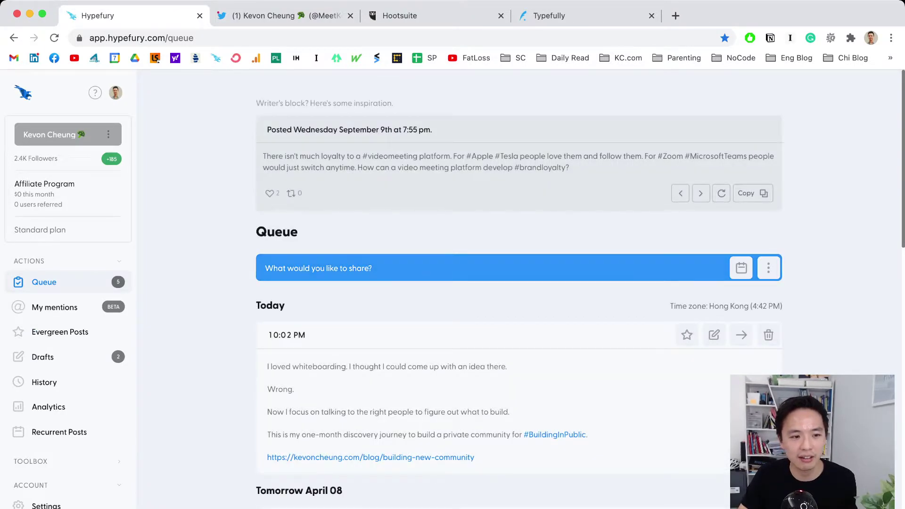
click(359, 268)
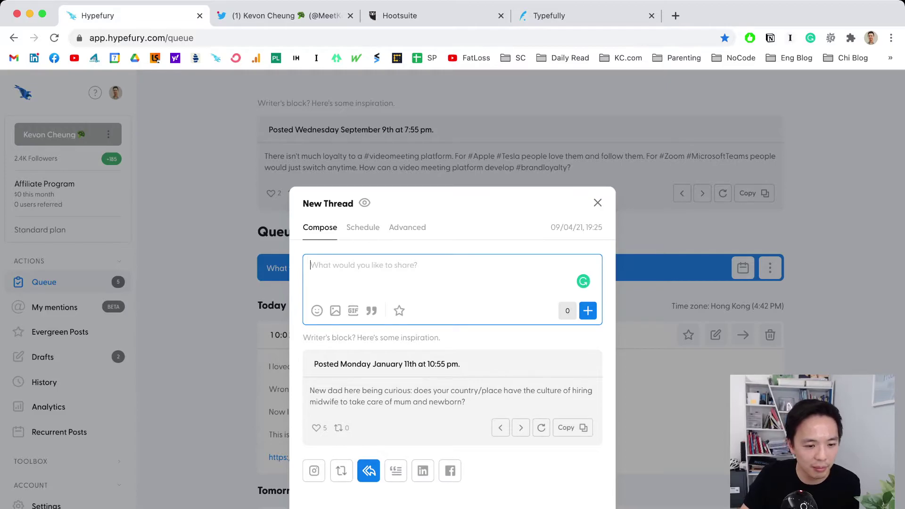
key(Escape)
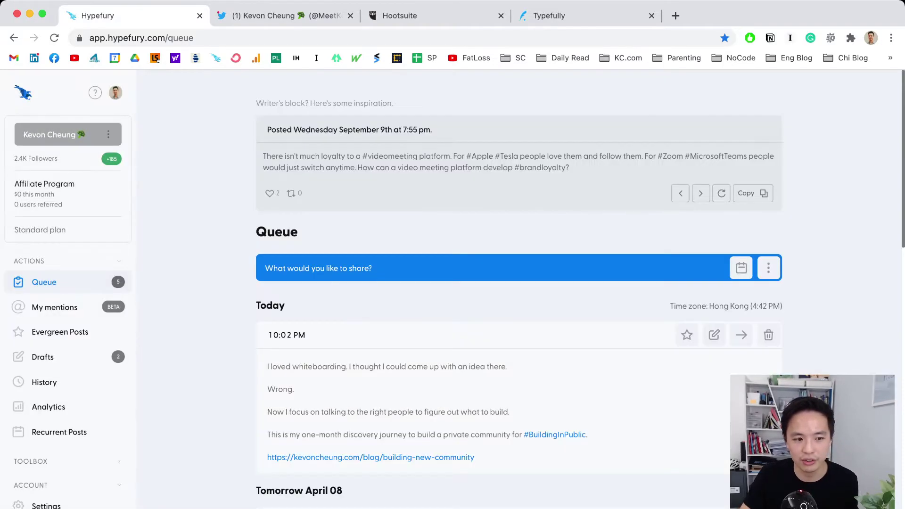
click(687, 334)
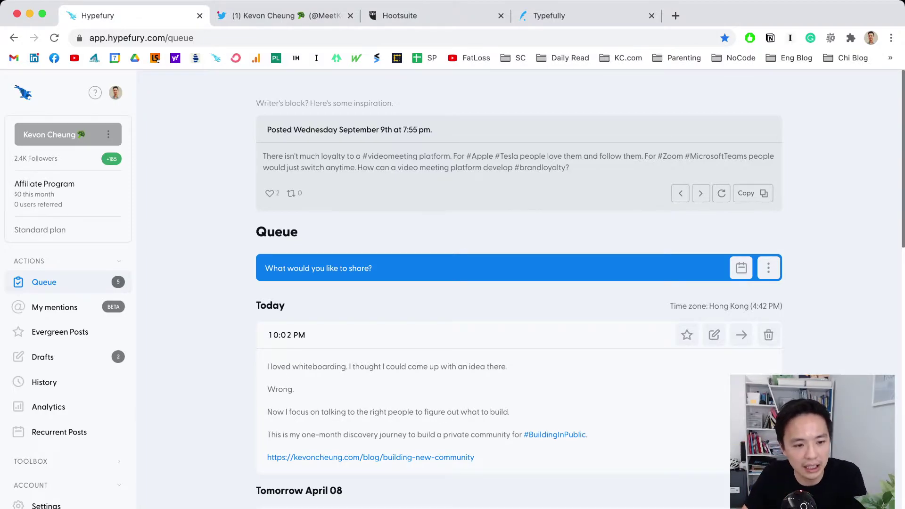
Scroll to tomorrow's 12:08 PM post and check its follow-up trigger of 10 likes
scroll(518, 283, down, 3)
scroll(518, 283, up, 1)
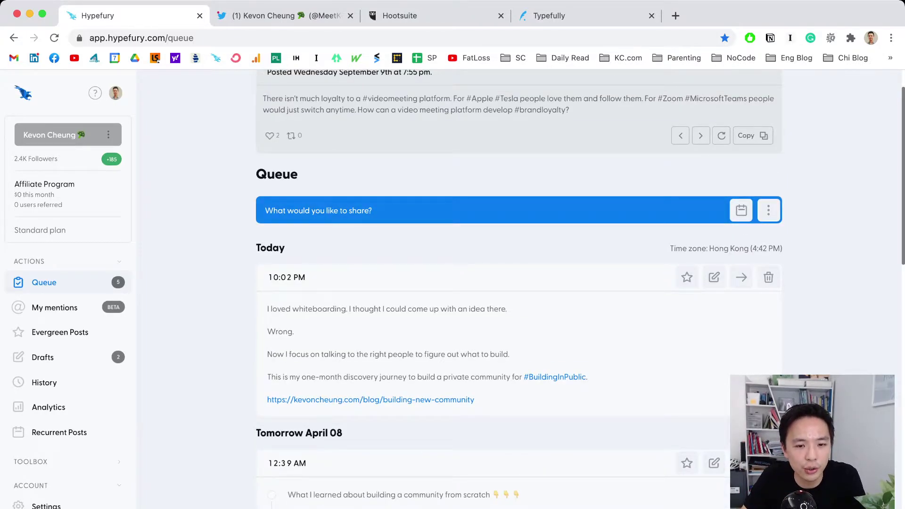
scroll(518, 283, down, 3)
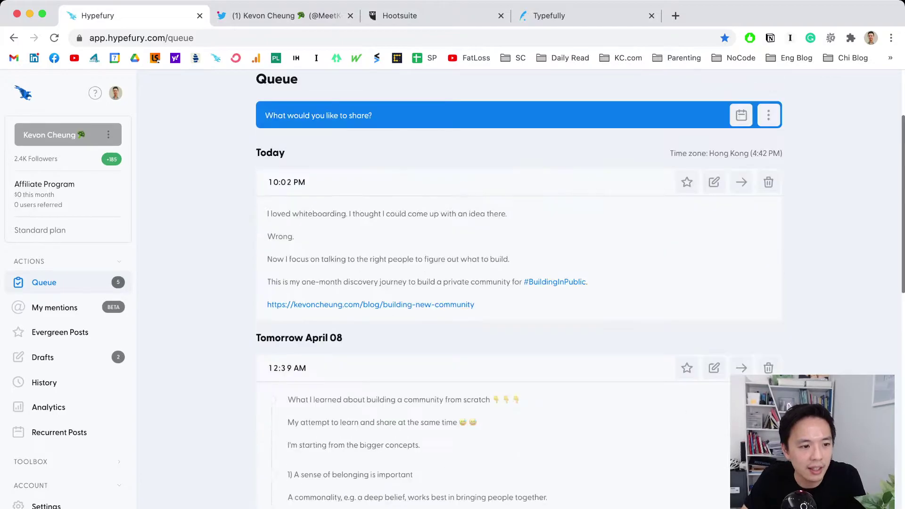
scroll(518, 282, up, 3)
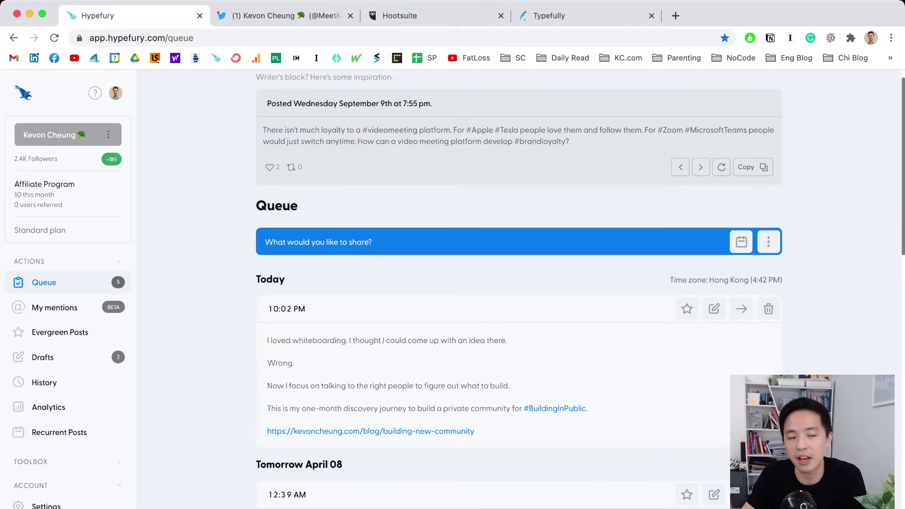
scroll(518, 283, down, 15)
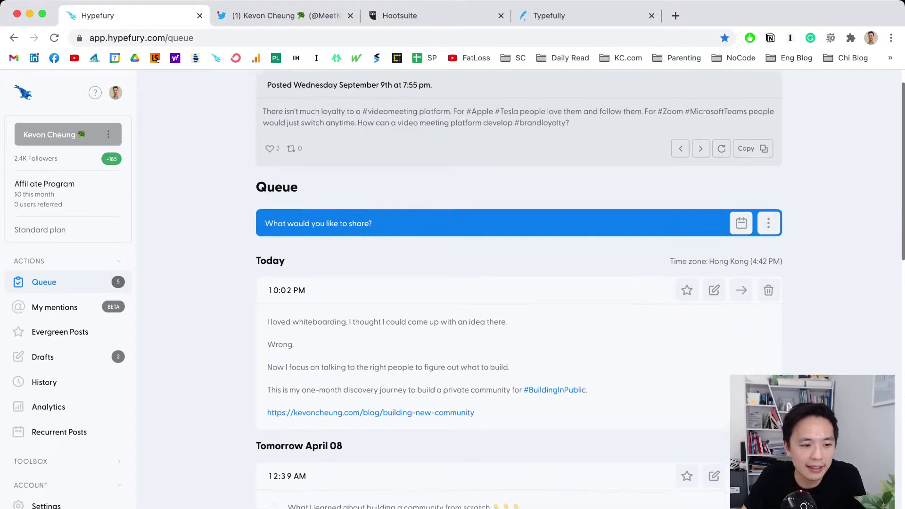
scroll(518, 283, down, 2)
mouse_move(322, 386)
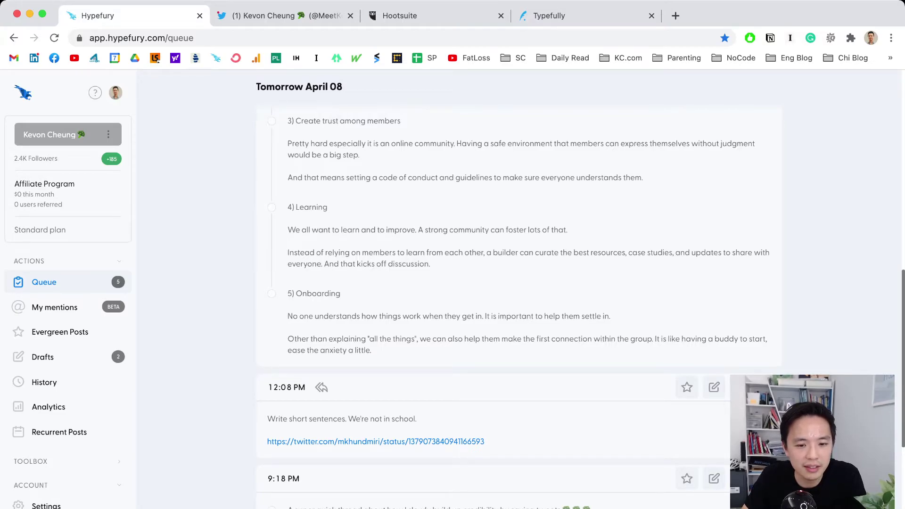
Open the 12:08 PM post's Advanced settings and expand its Public Lab plug follow-up tweet
click(714, 387)
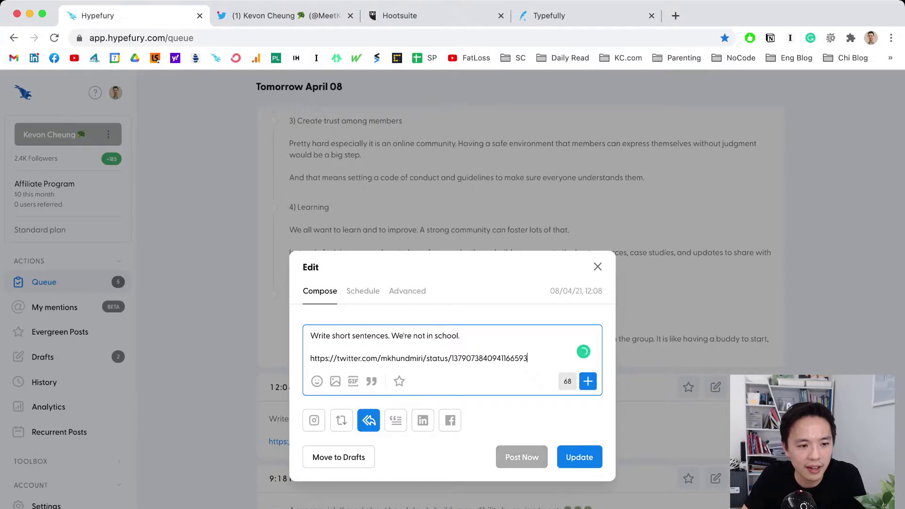
click(407, 290)
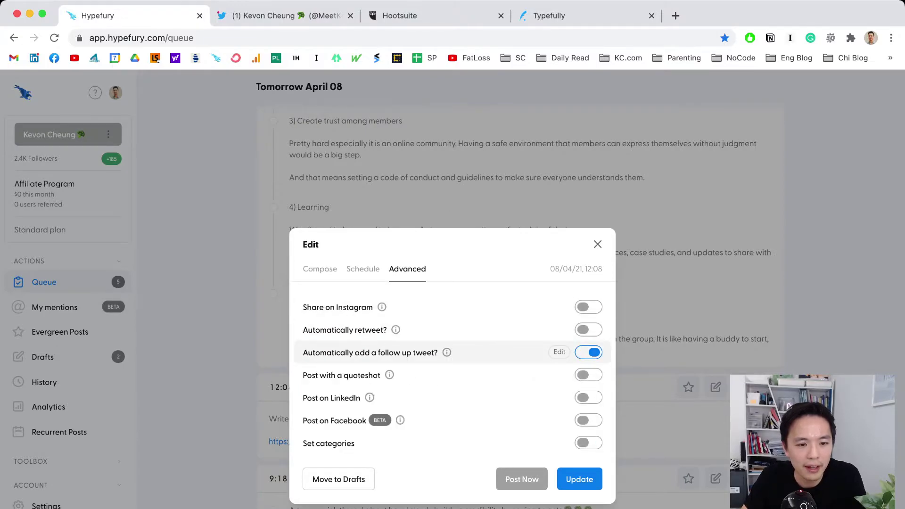
click(560, 352)
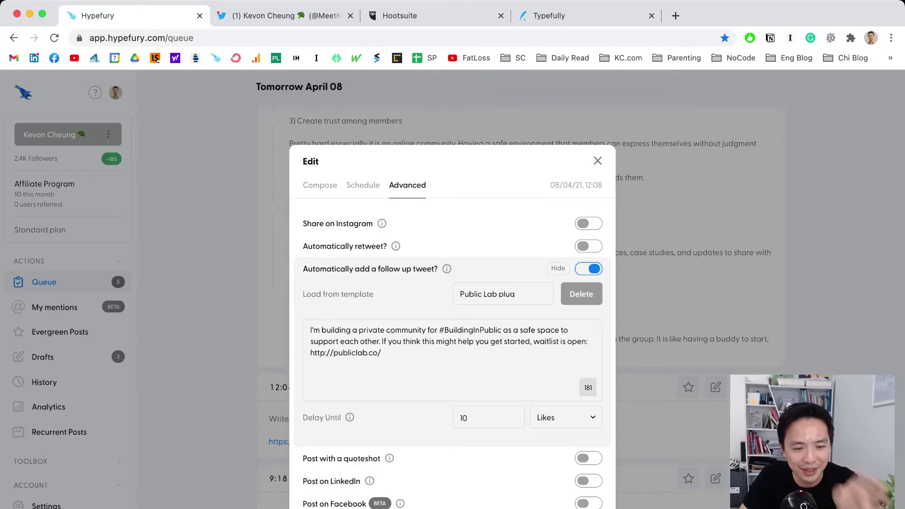
click(381, 353)
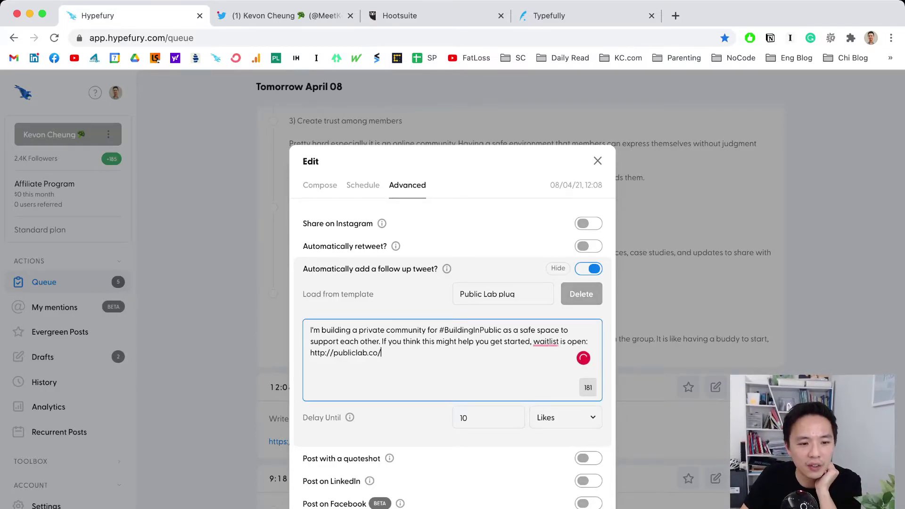
key(Tab)
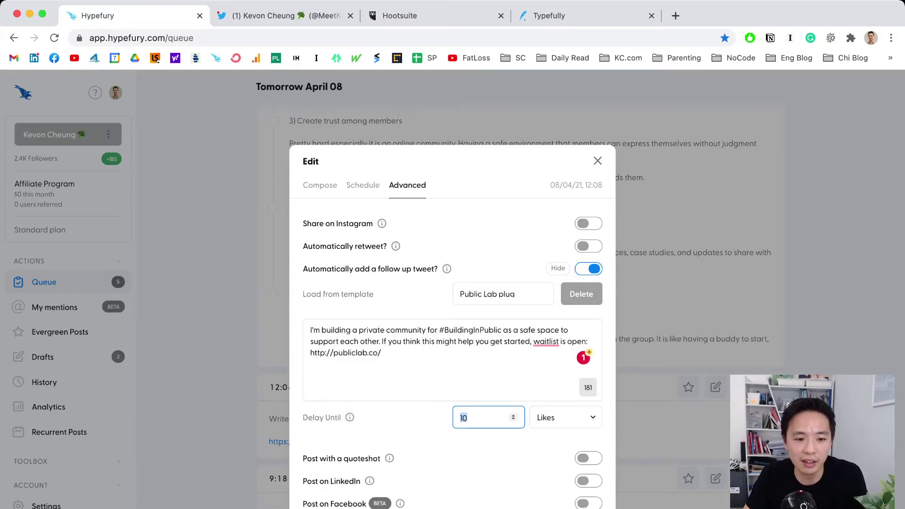
Step between the Delay Until likes count and unit fields, then try closing the editor
key(Tab)
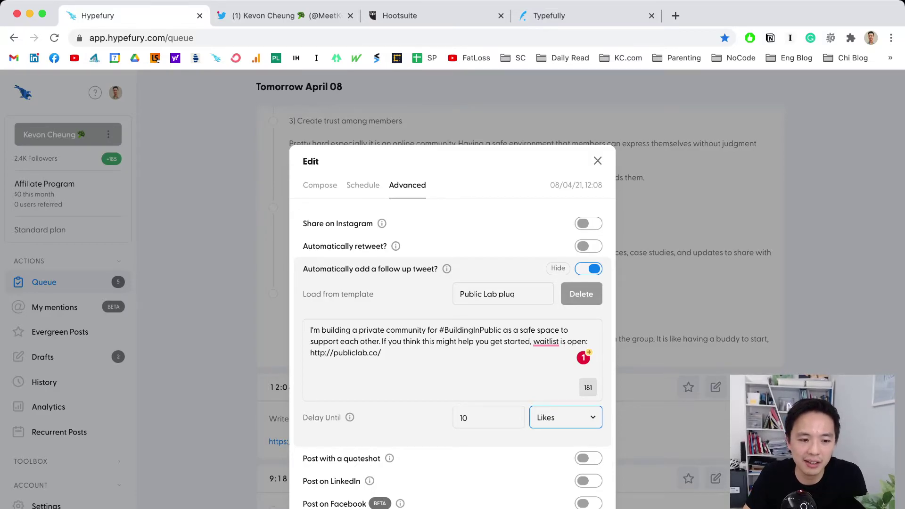
key(shift+Tab)
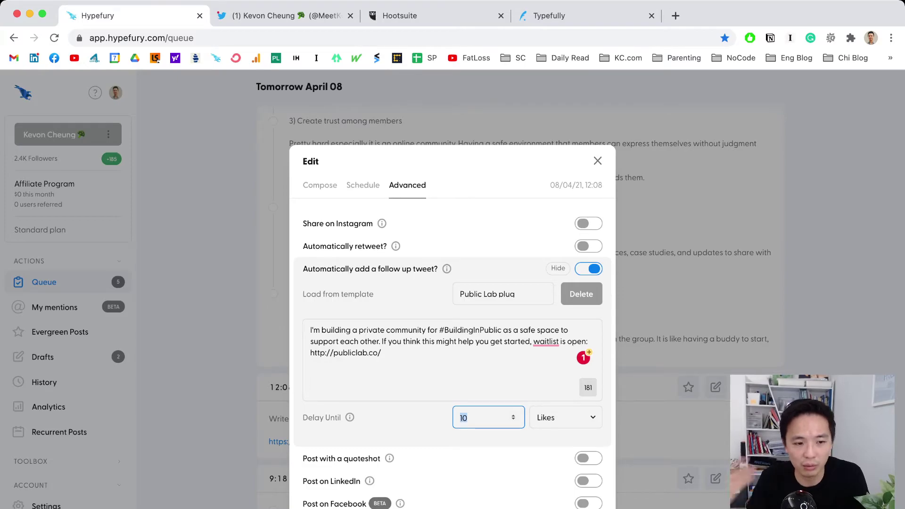
key(Escape)
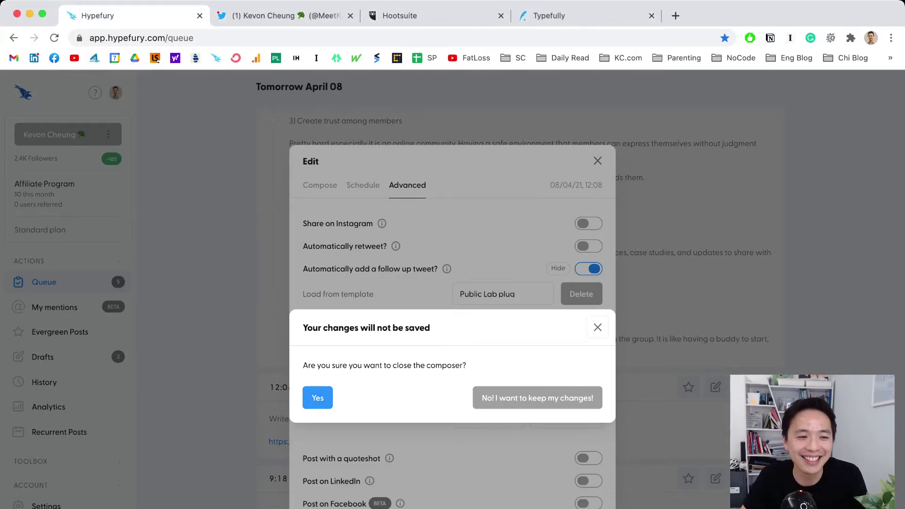
Answer Yes to discard the unsaved edits and return to the queue
click(318, 398)
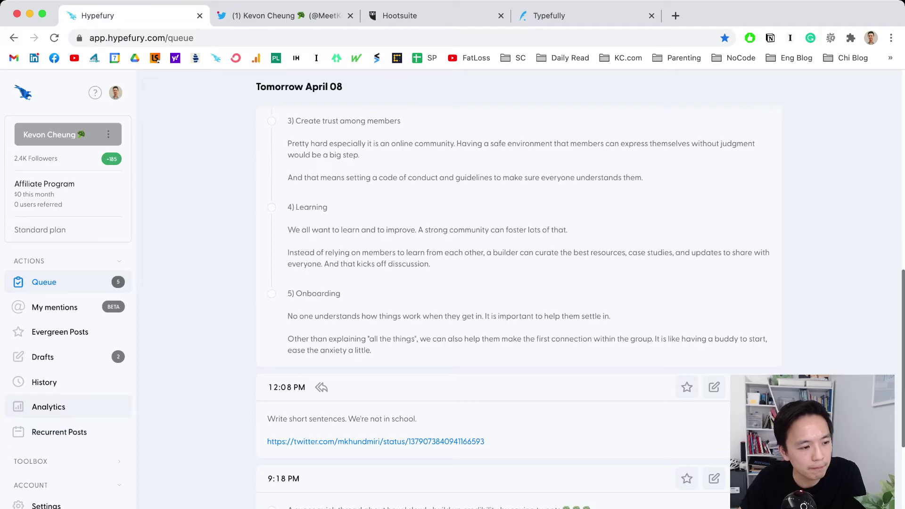
Open Analytics and scroll the sample Engagements per Tweet chart averaging 31.57 over 14 days
click(48, 407)
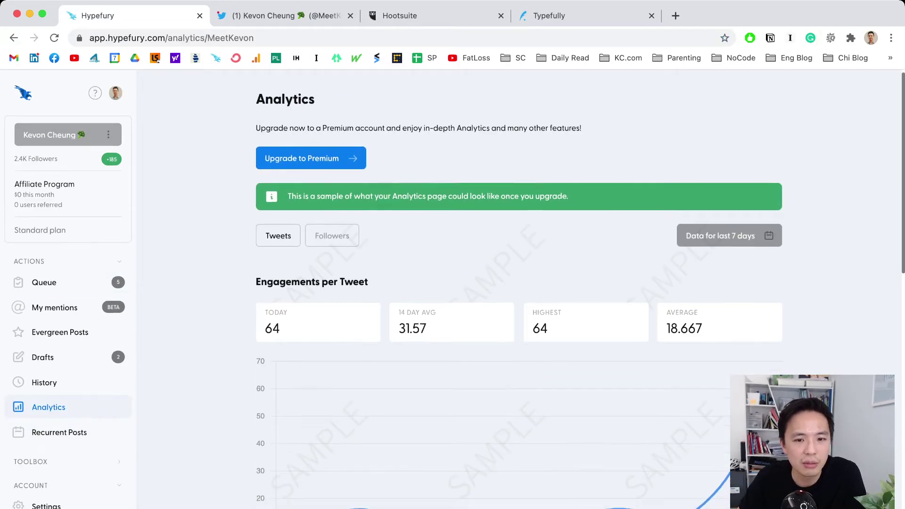
scroll(518, 282, down, 3)
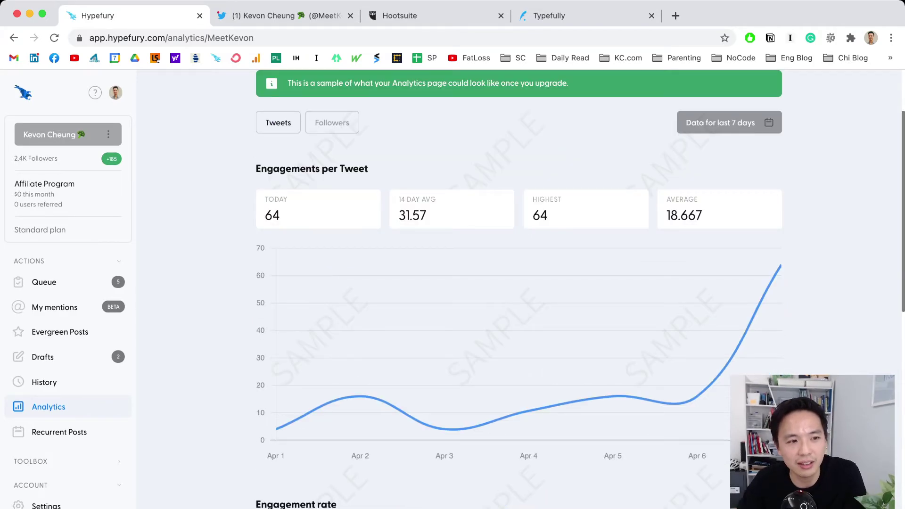
scroll(518, 283, up, 3)
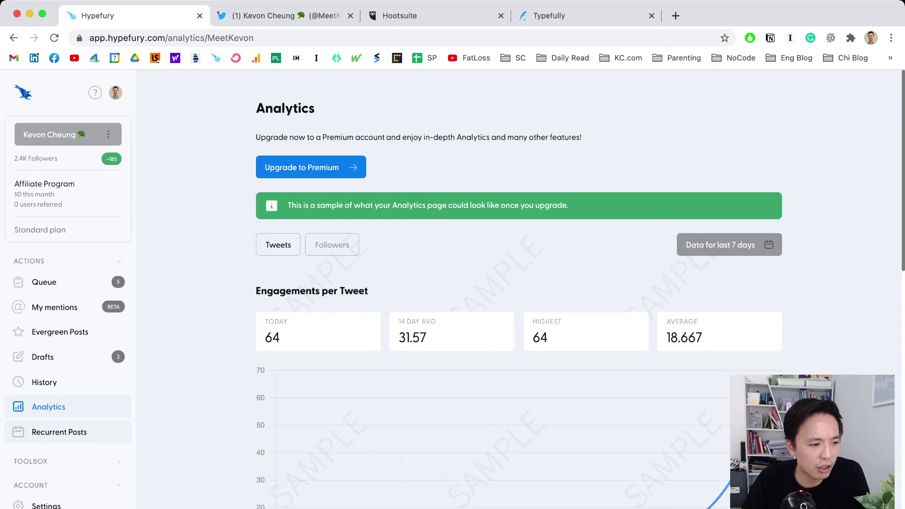
Open Recurrent Posts, view the BuildingInPublic and OnlineInteractions categories, then return to the weekly grid
click(58, 432)
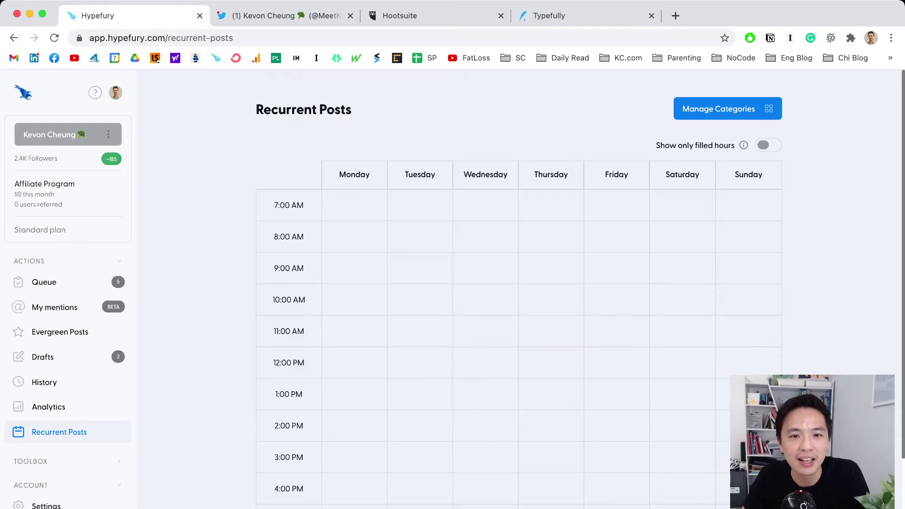
click(683, 109)
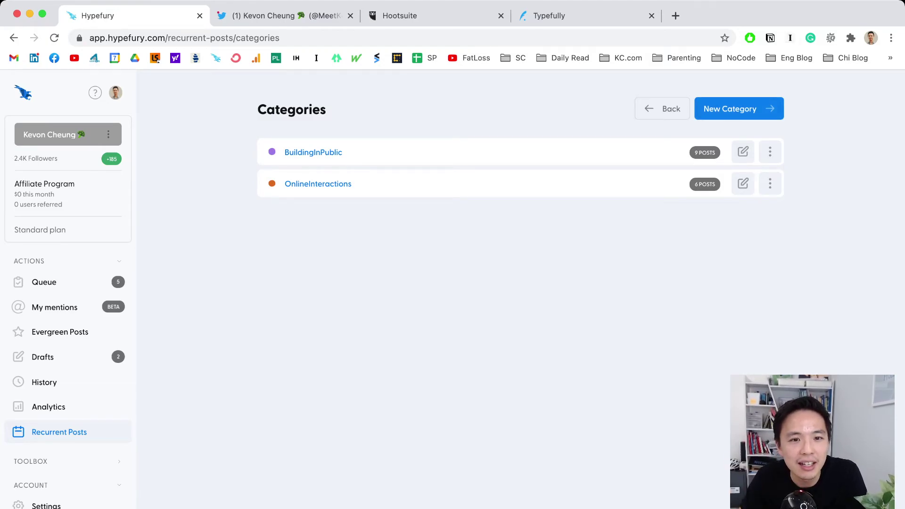
click(662, 109)
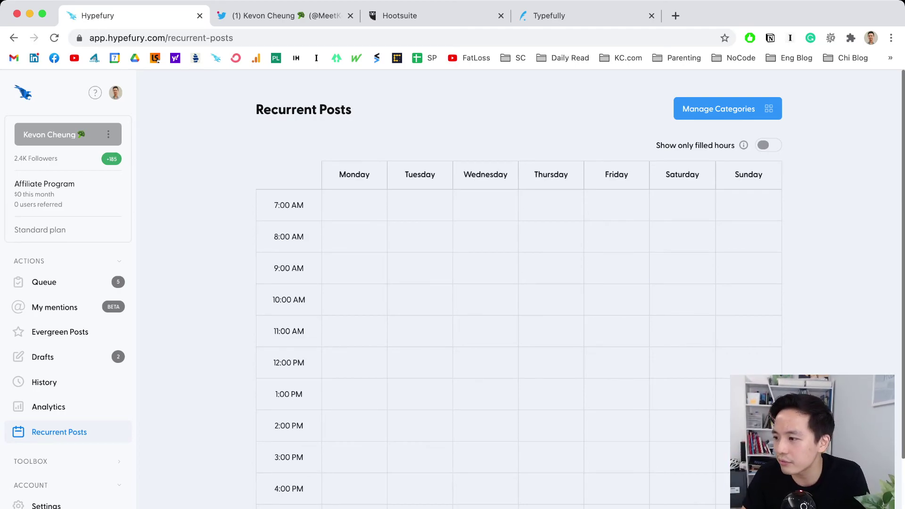
key(super+Tab)
key(super+Tab)
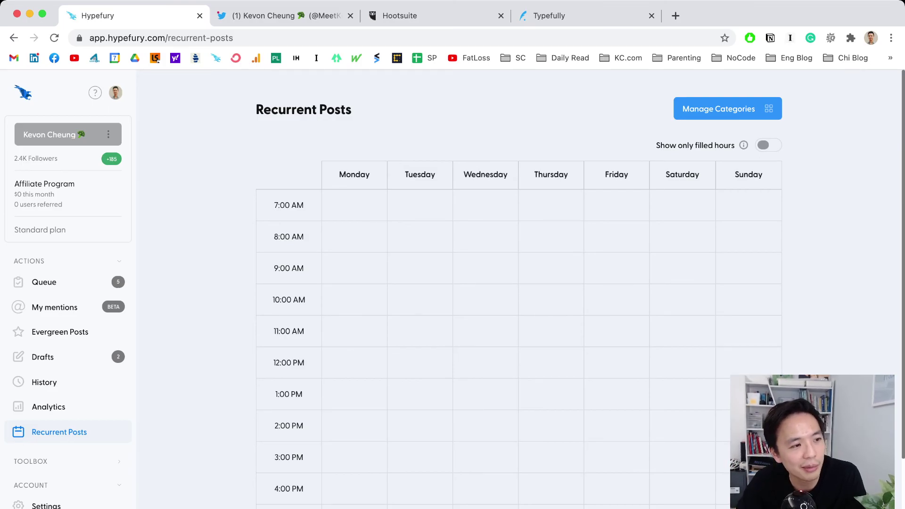
drag(62, 204, 15, 183)
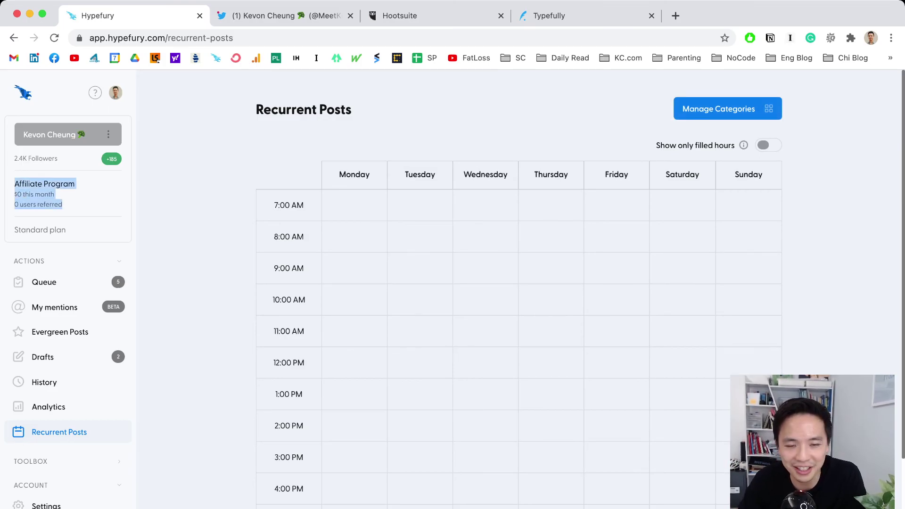